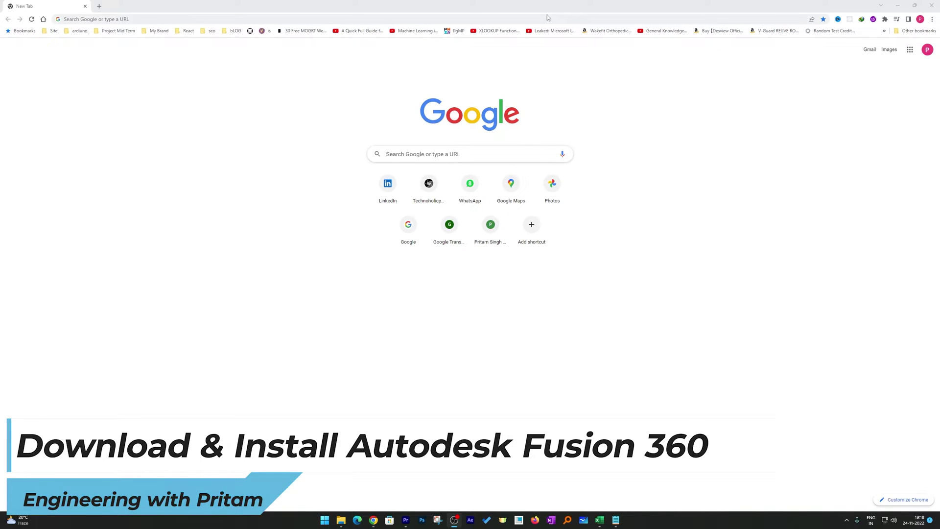
Load autodesk.com from the Chrome address bar in a new tab.
click(133, 18)
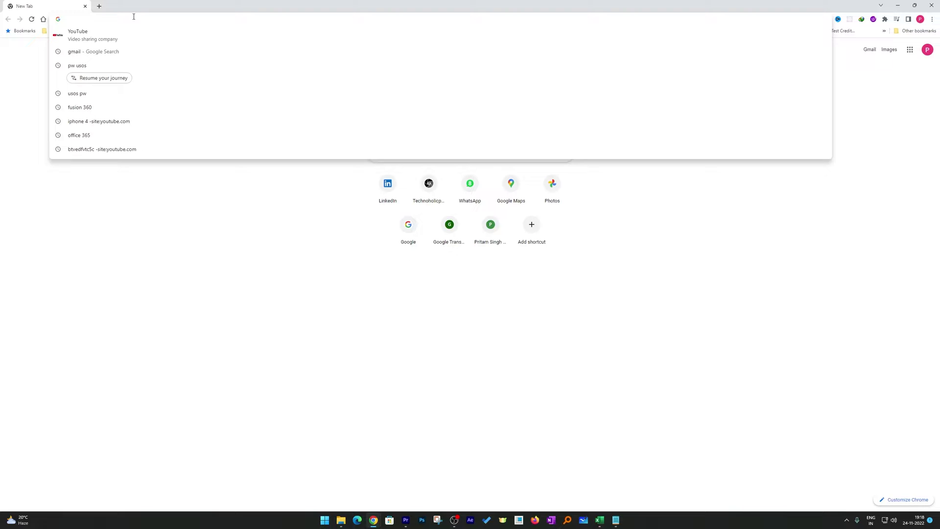
click(132, 17)
text(autodesk)
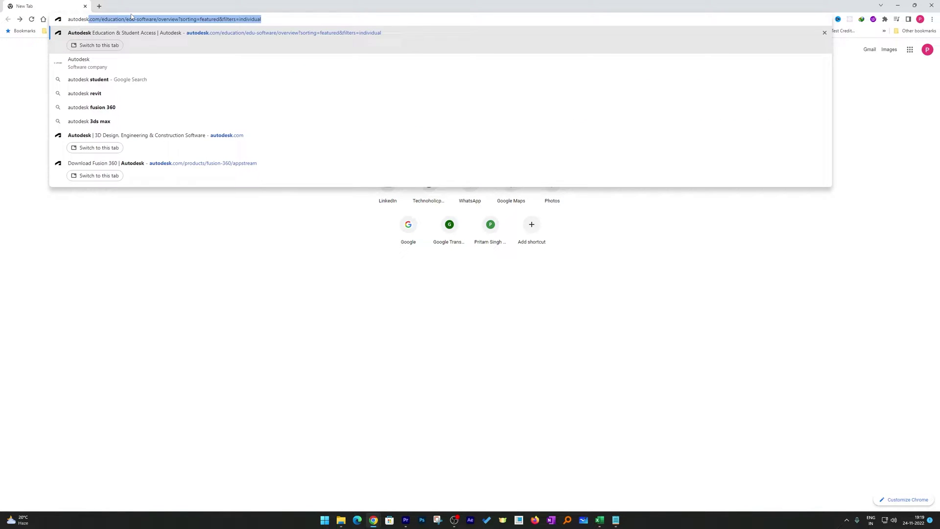
text(.com)
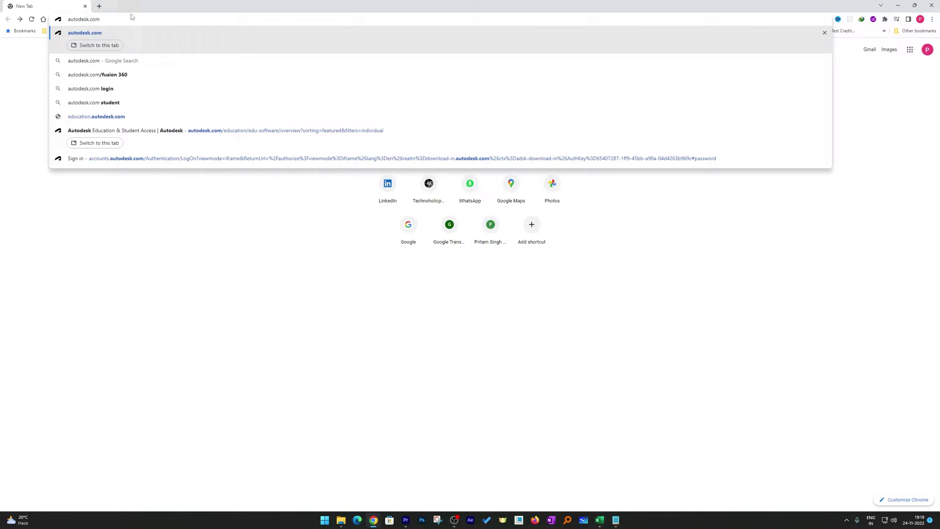
key(Return)
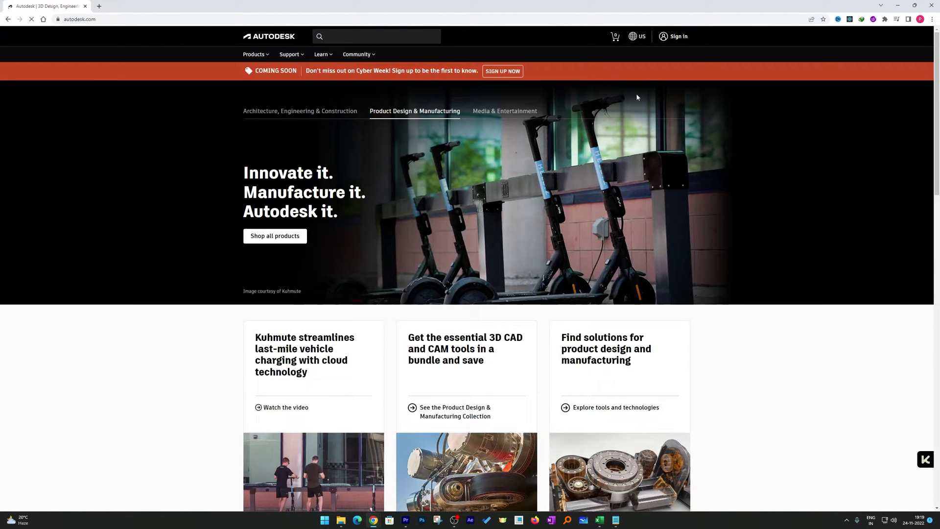
mouse_move(470, 193)
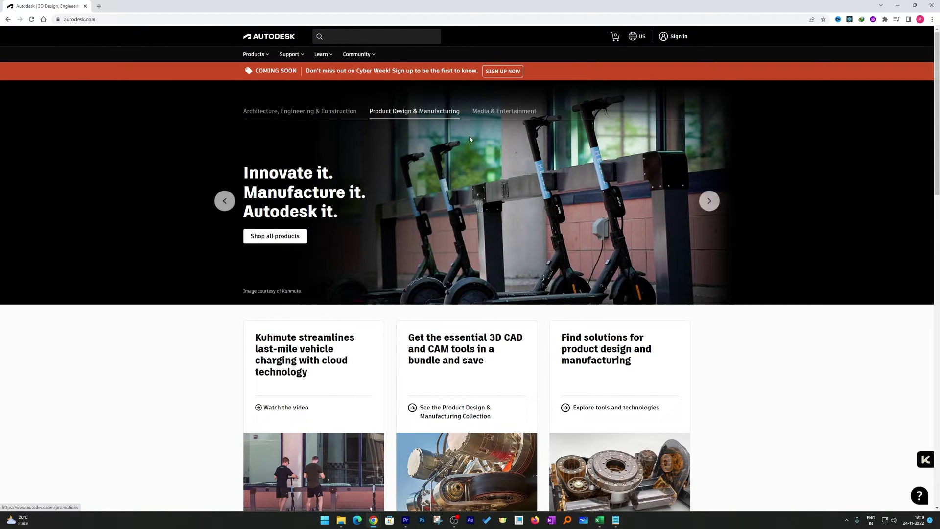
Go from the Autodesk sign-in page to the Create Account form and its email field.
click(681, 40)
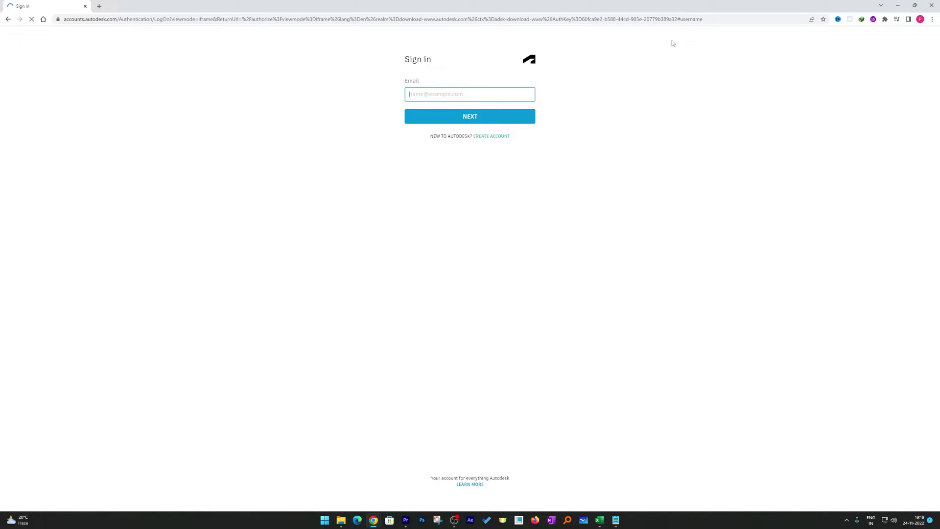
click(497, 136)
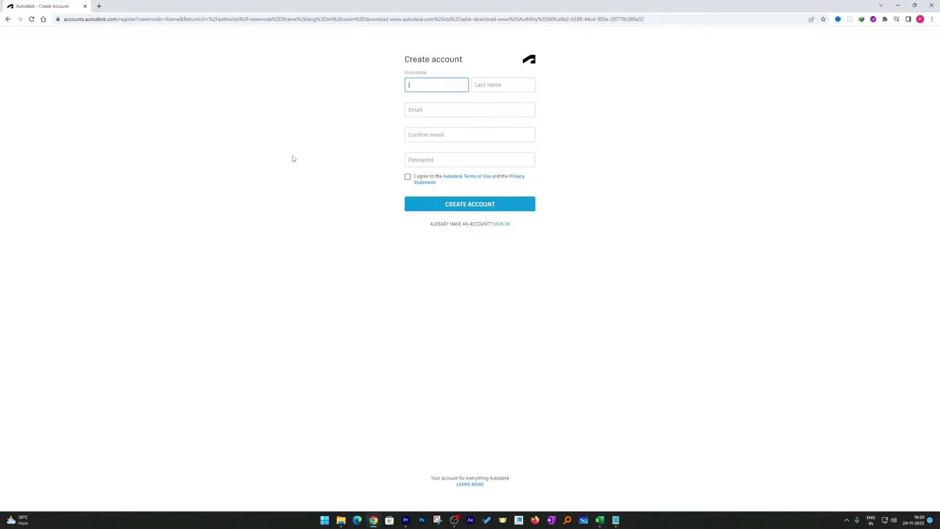
key(Tab)
key(Tab)
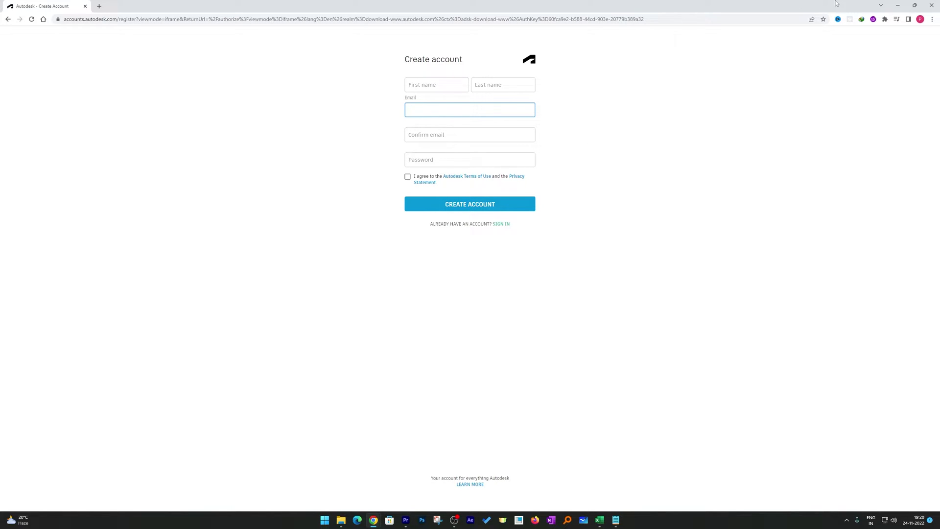
key(F5)
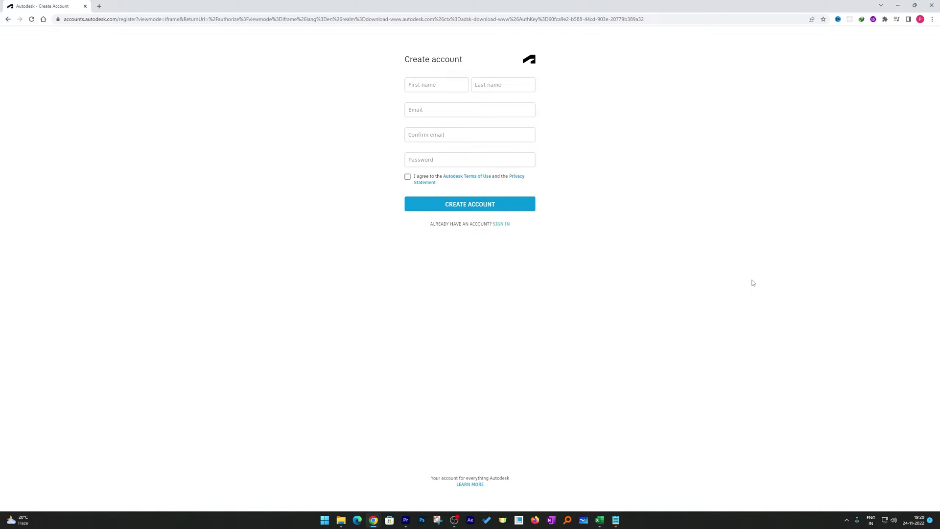
Sign in, go to Fusion 360 under Products on the US site, and start the free trial.
click(502, 224)
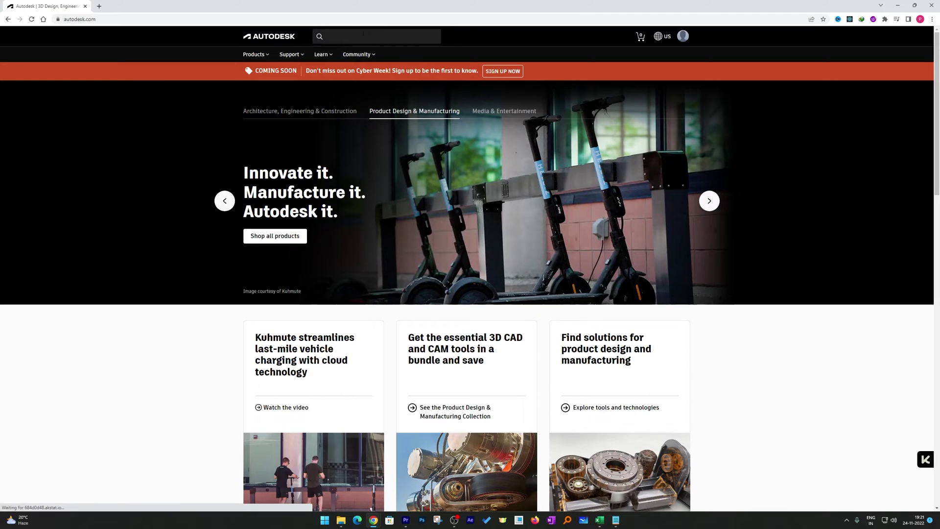
click(263, 55)
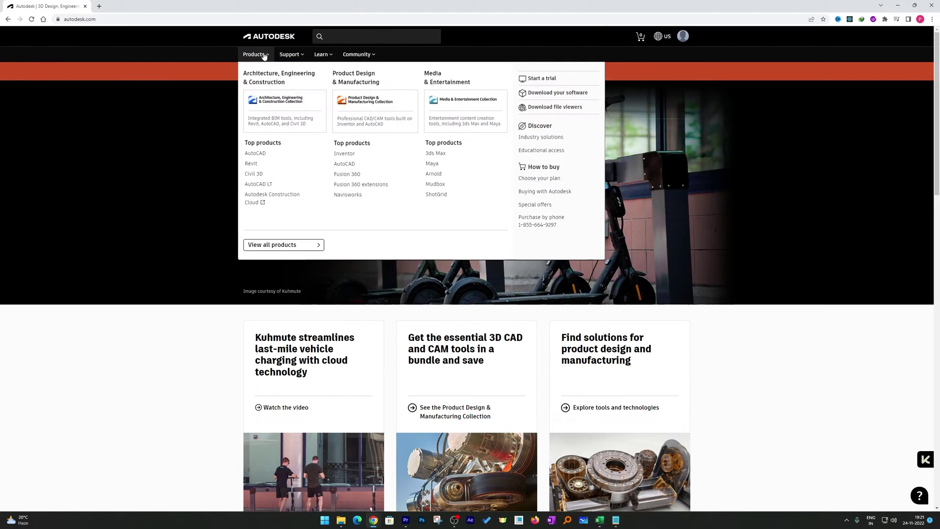
click(347, 175)
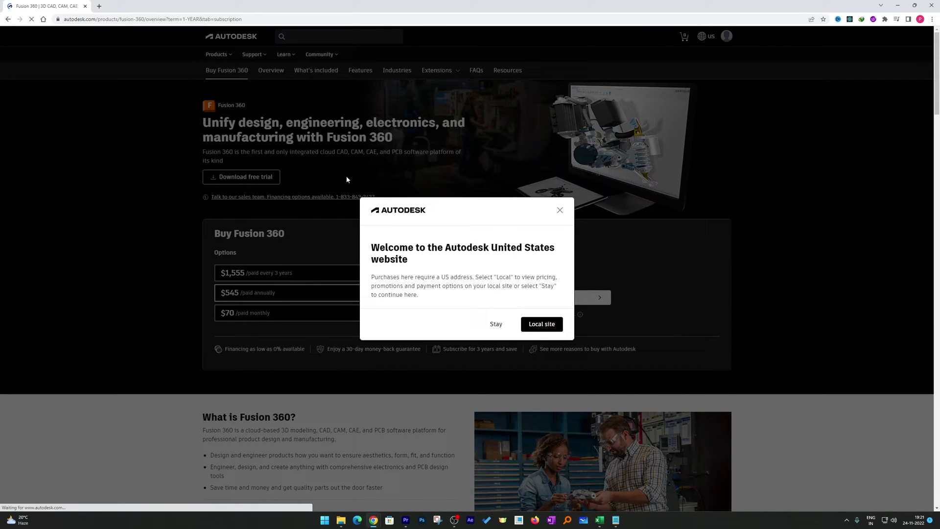
click(497, 324)
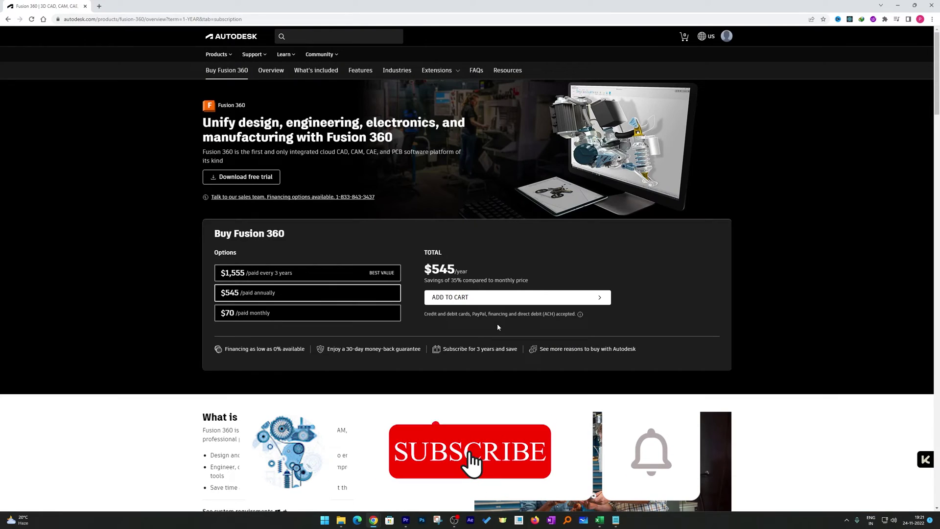
click(230, 178)
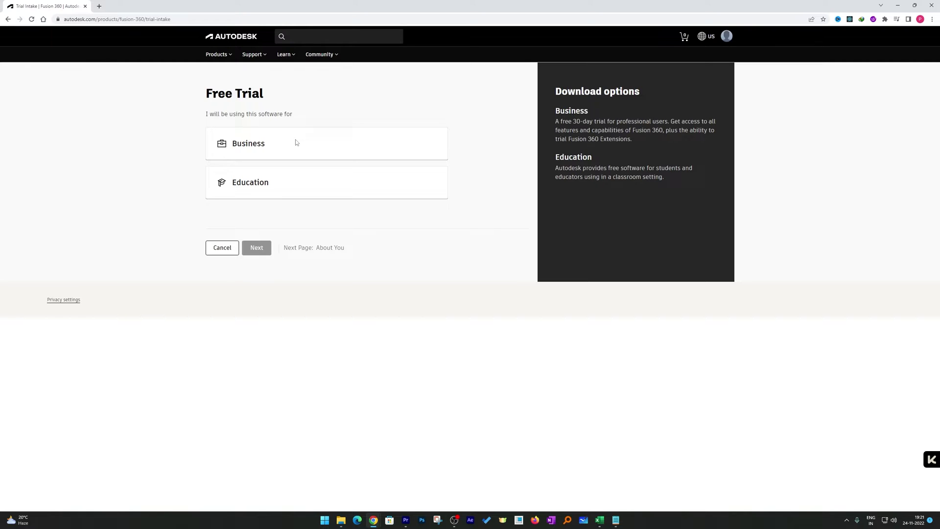
Choose Education, check access is valid until November 24, 2023, and access Fusion 360.
click(293, 183)
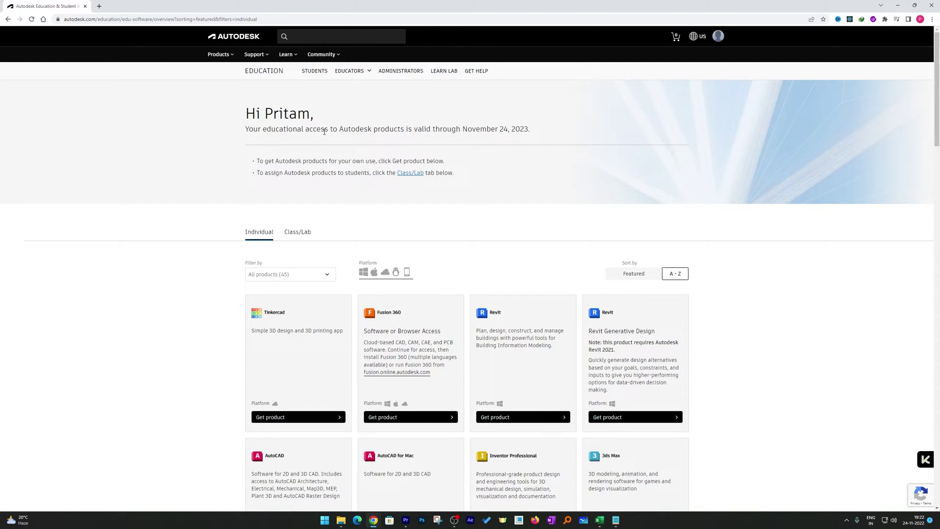
mouse_move(336, 130)
mouse_down()
mouse_move(504, 132)
mouse_move(412, 129)
mouse_up()
click(529, 129)
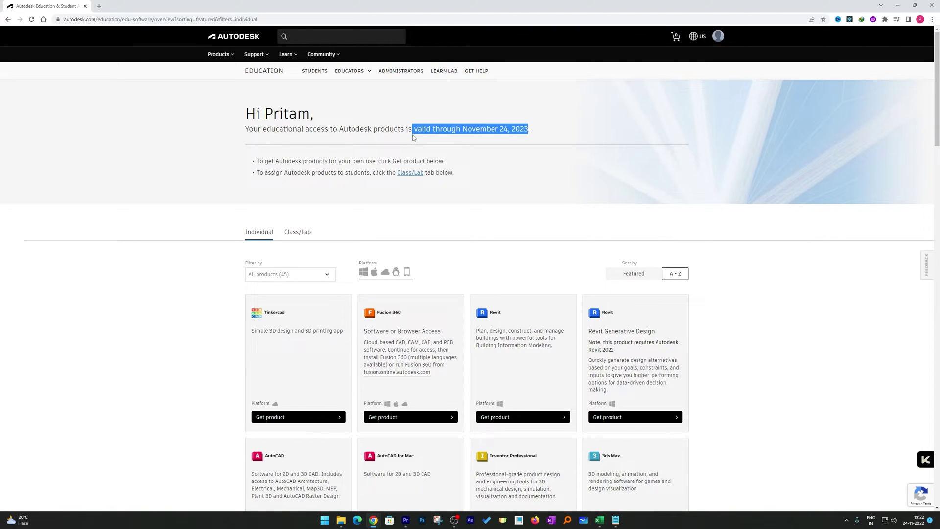
click(357, 127)
drag(257, 123, 558, 142)
click(382, 139)
click(557, 142)
scroll(412, 287, down, 2)
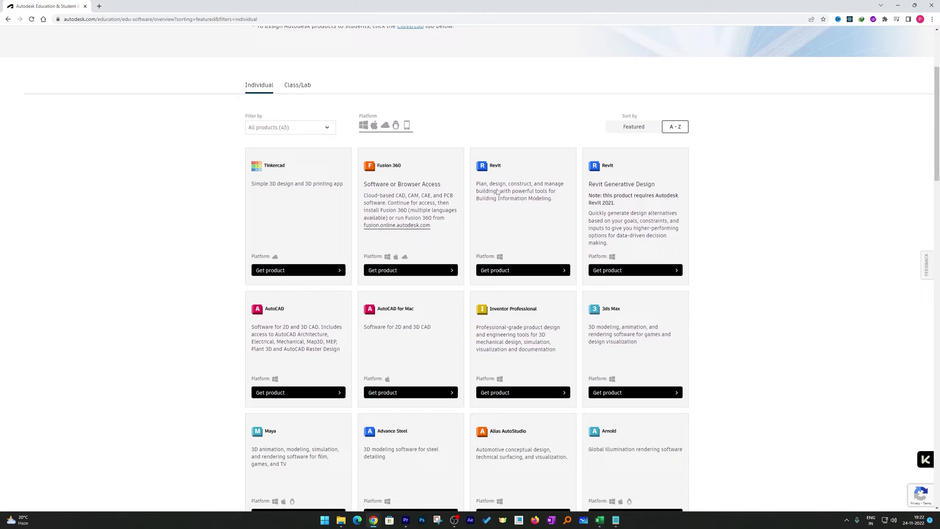
click(423, 274)
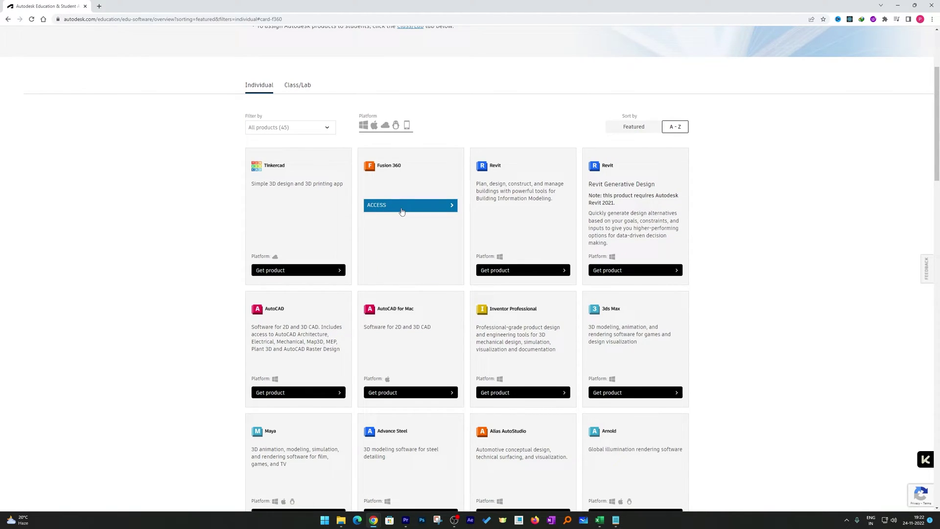
click(403, 209)
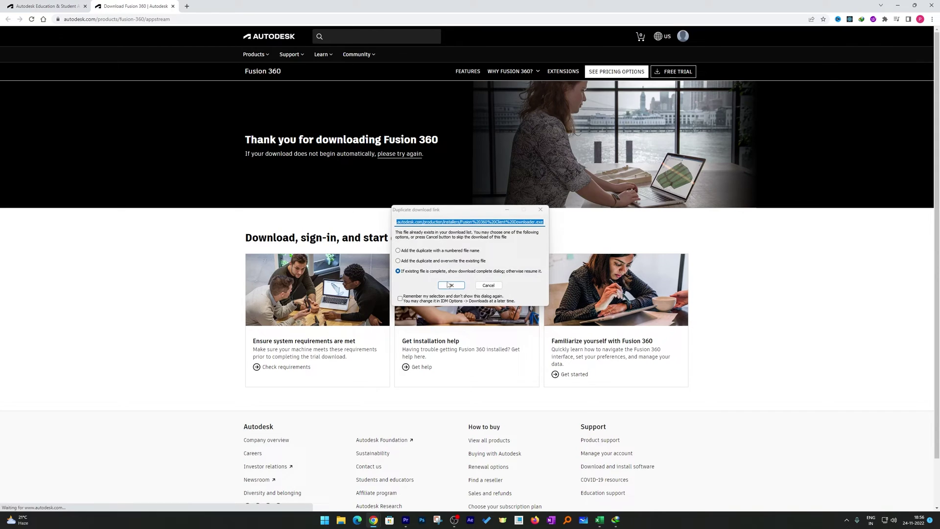
Confirm the repeat download and open Fusion 360 Client Downloader.exe from IDM.
click(448, 286)
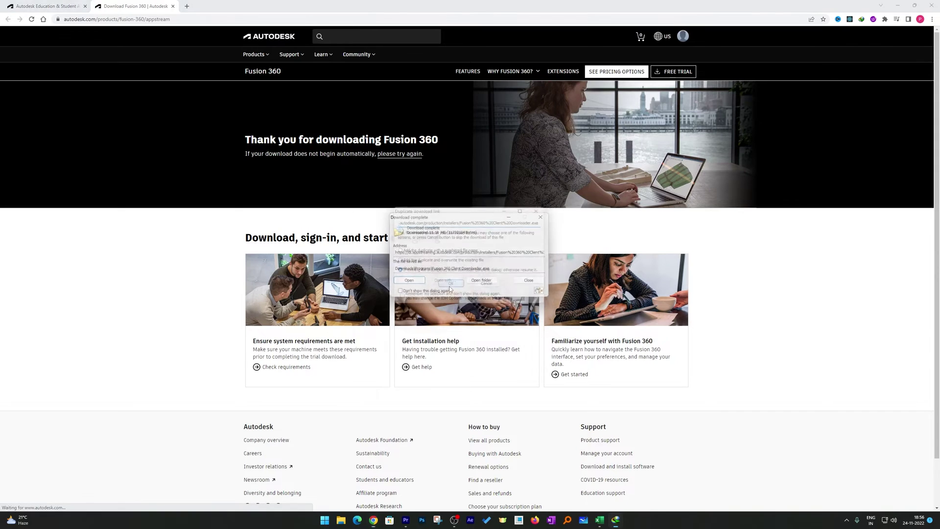
click(409, 282)
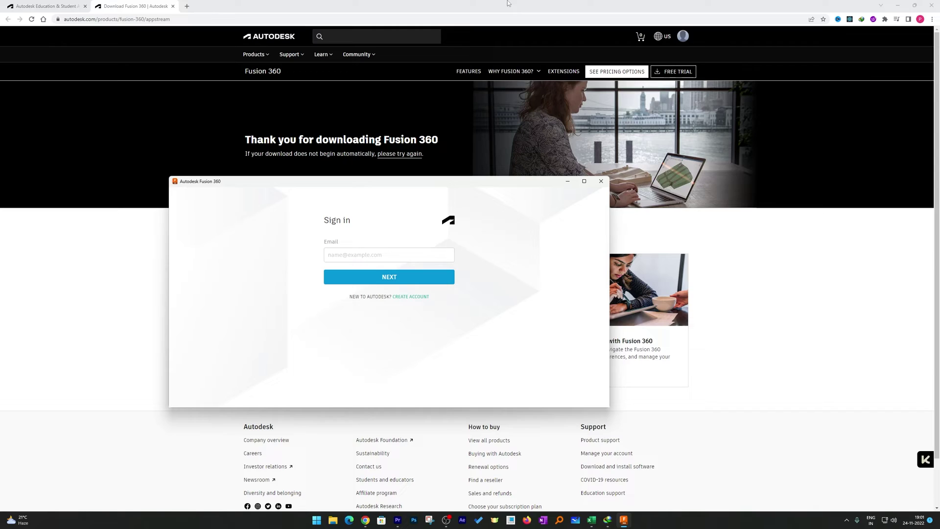
Sign in to Fusion 360 with the education account's email and password.
click(373, 257)
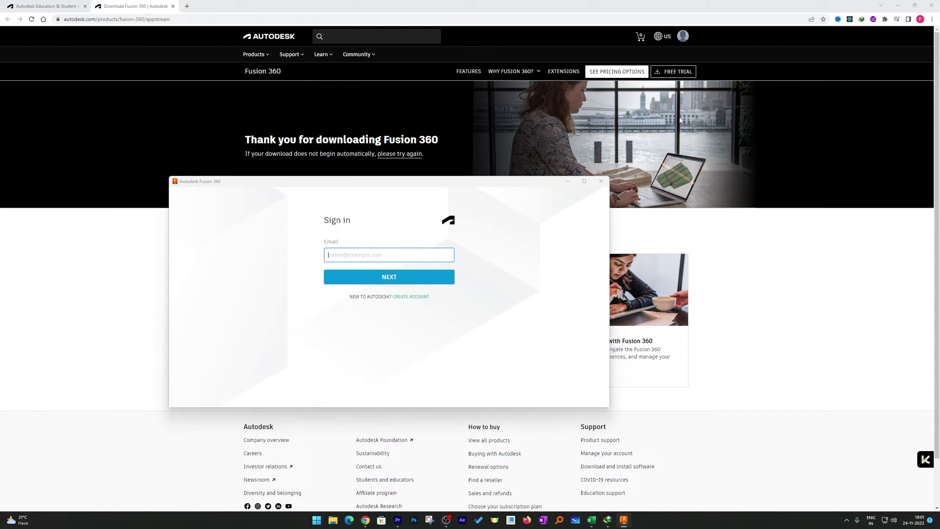
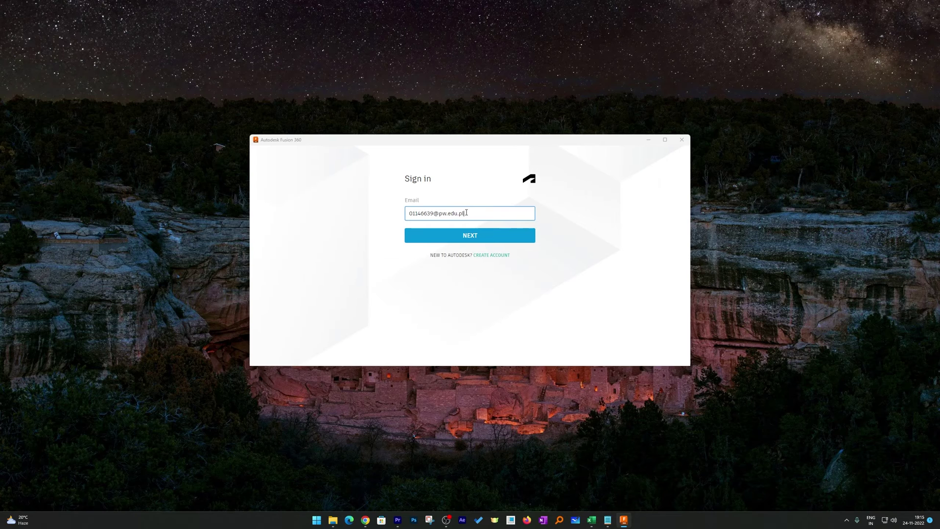
key(Return)
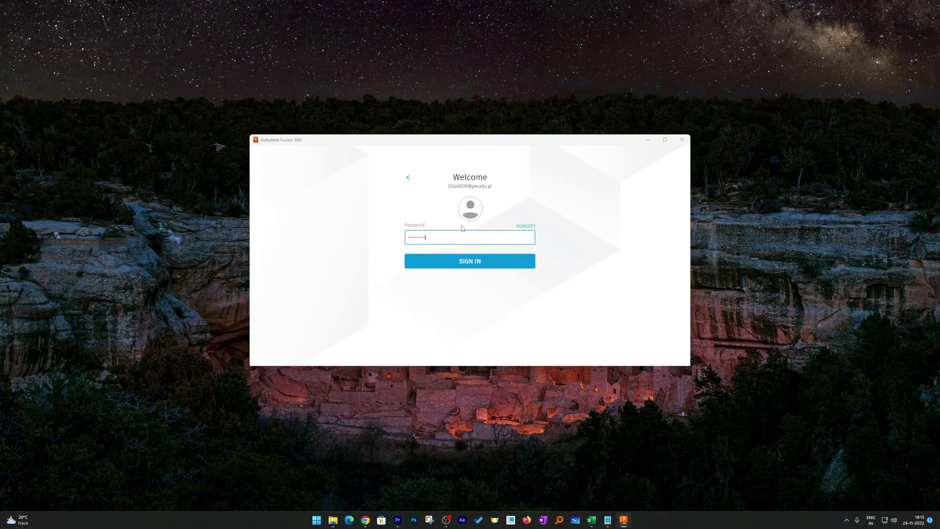
key(Return)
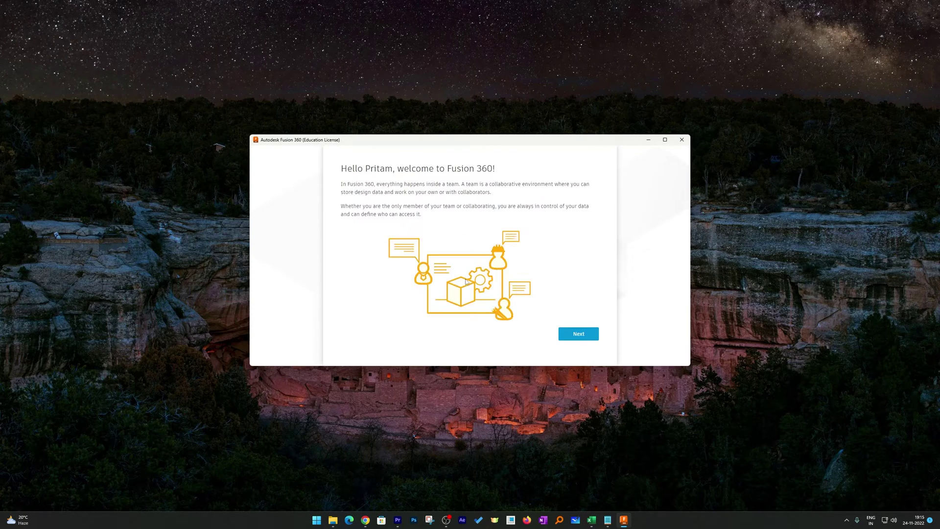
Create a new team named Test with discovery left off.
click(579, 334)
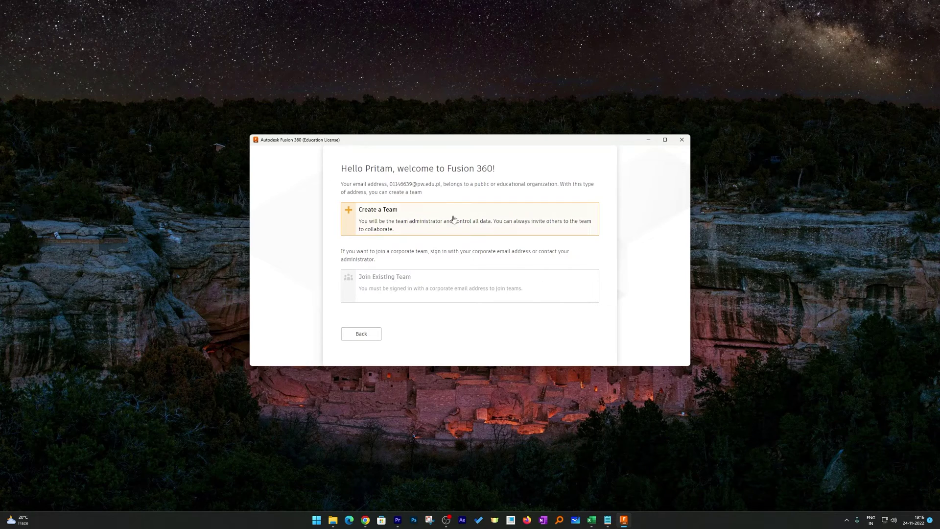
click(453, 219)
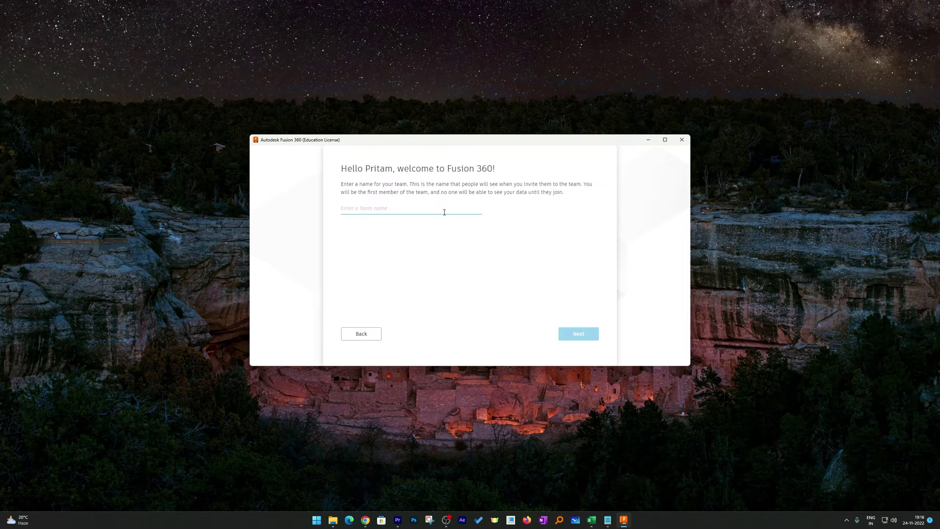
text(Test)
click(575, 334)
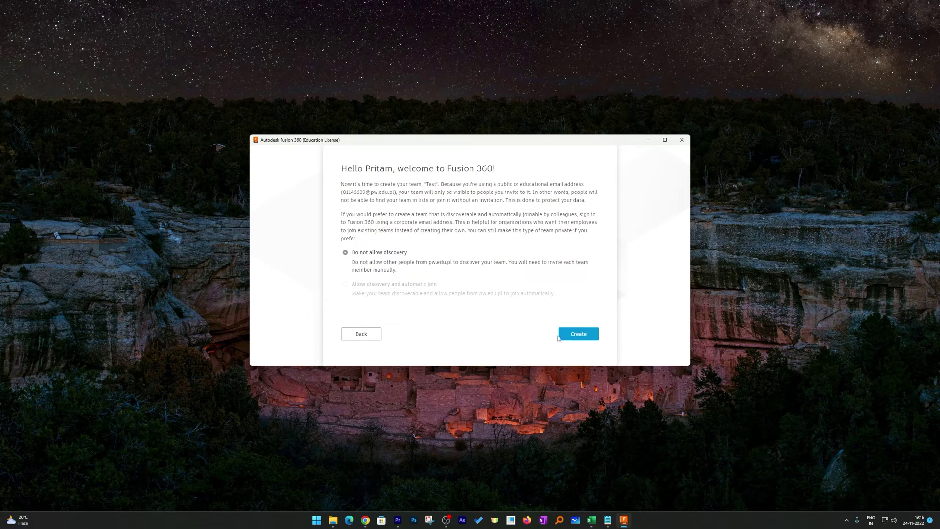
click(573, 335)
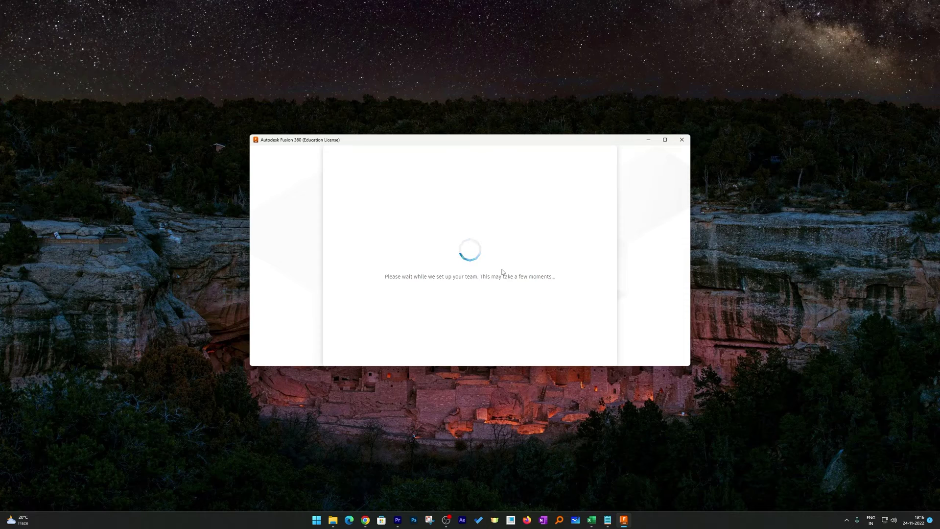
Maximize Fusion 360, enter the Test team, and dismiss the data collection notice.
click(664, 141)
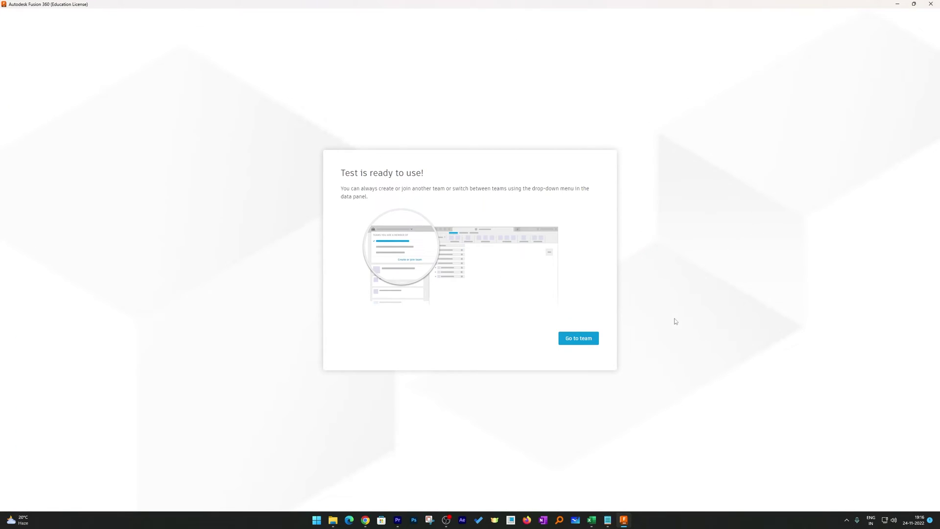
click(595, 338)
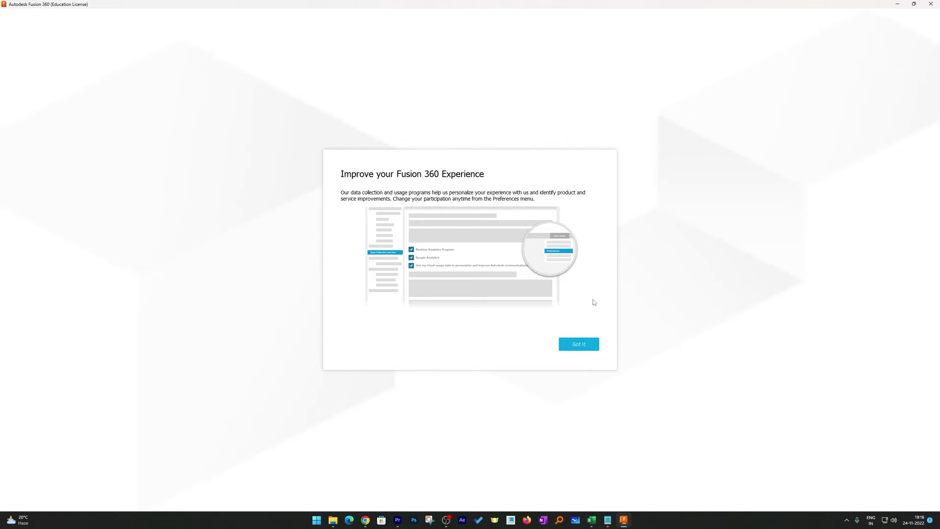
click(586, 349)
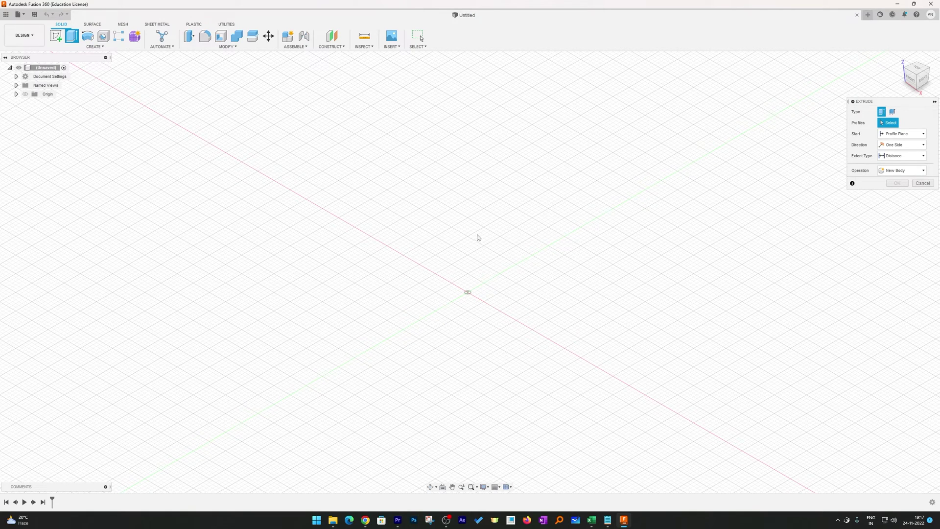
right_click(500, 221)
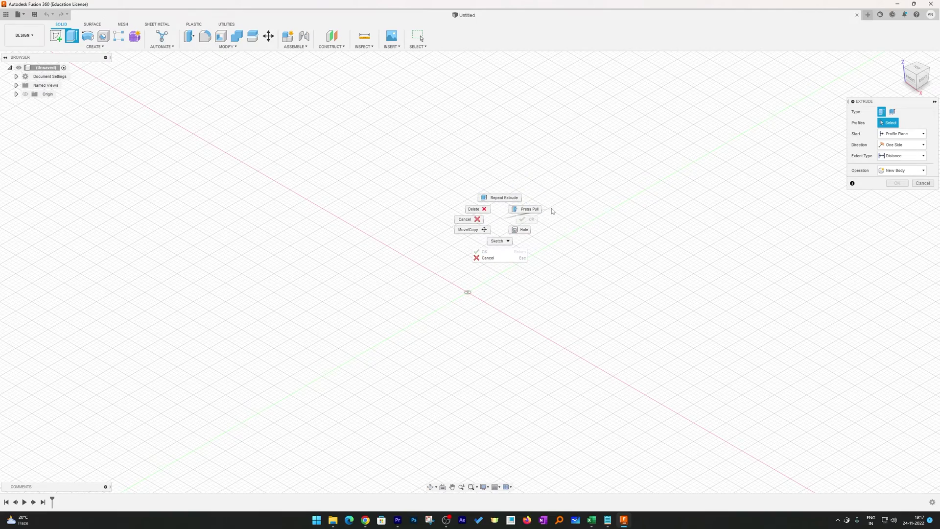
key(Escape)
middle_drag(324, 431, 584, 216)
key(F6)
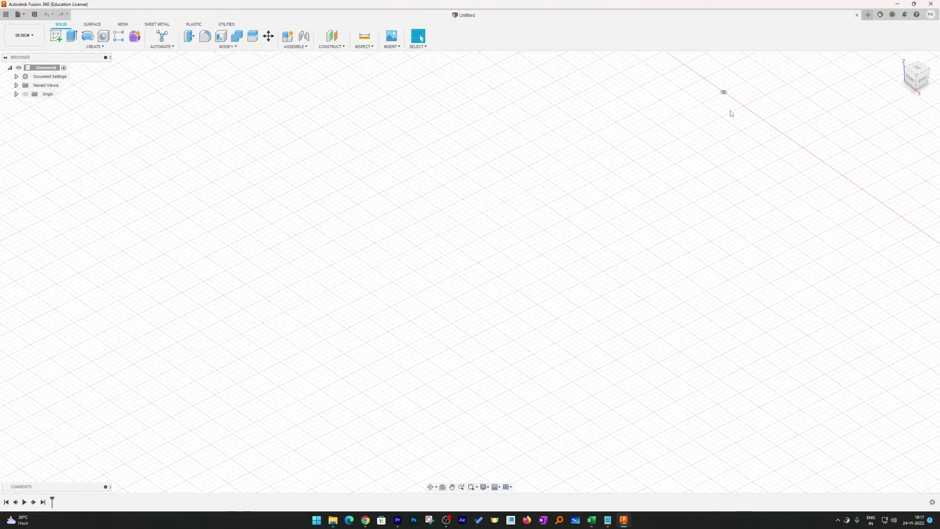
mouse_move(715, 119)
shift+middle_down()
mouse_move(441, 244)
mouse_move(457, 210)
shift+middle_up()
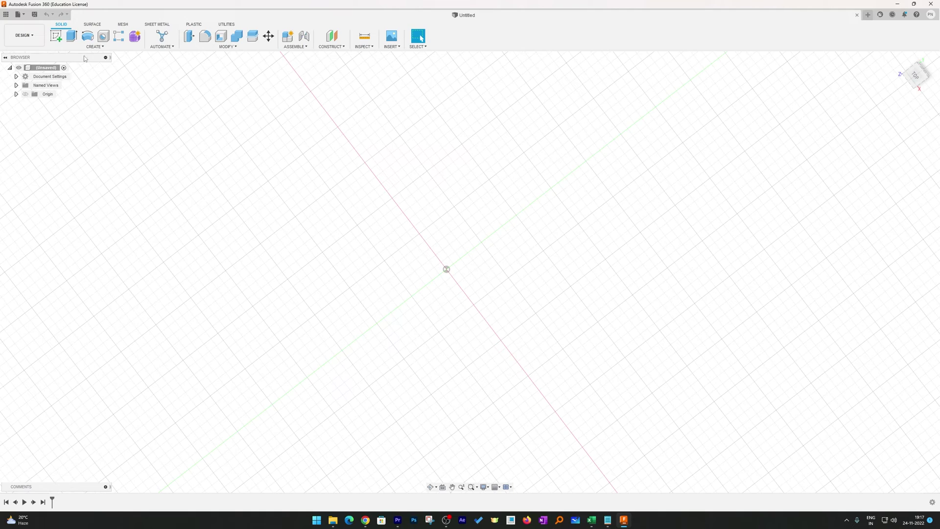
click(71, 36)
shift+middle_drag(518, 293, 393, 205)
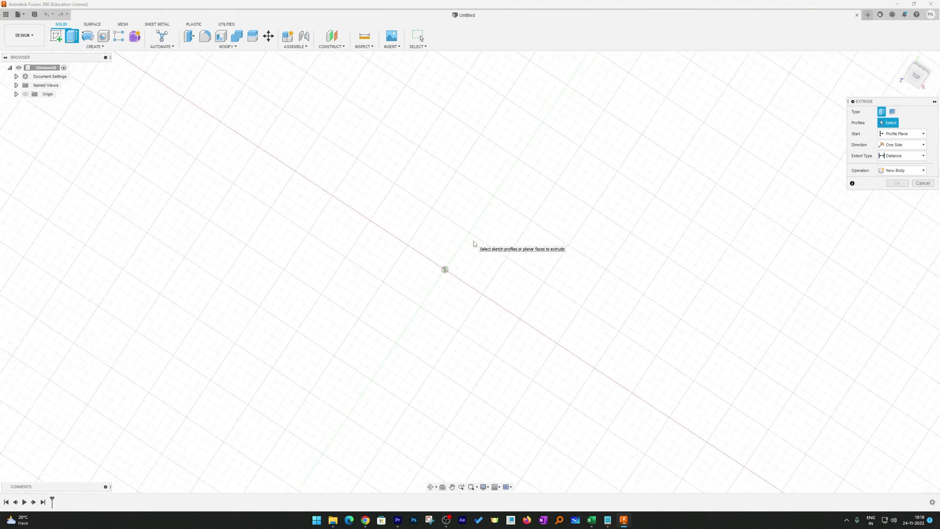
drag(392, 205, 507, 310)
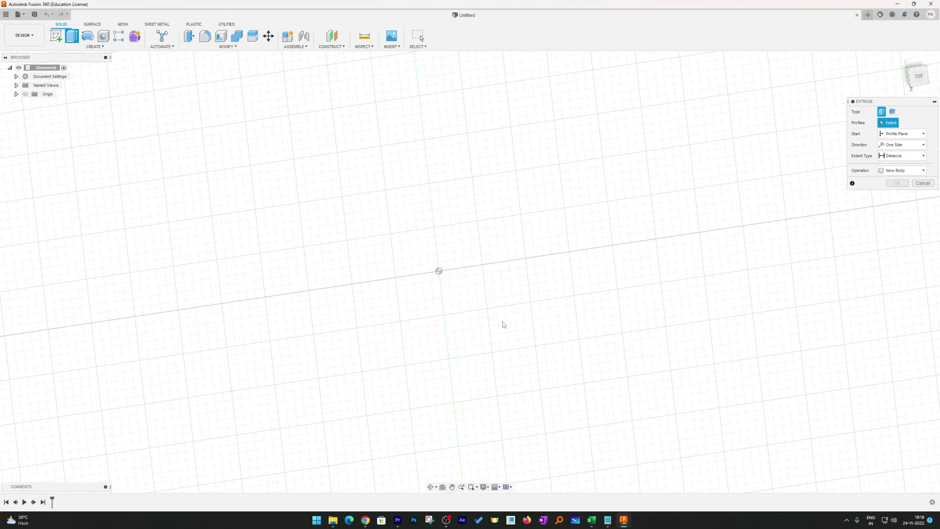